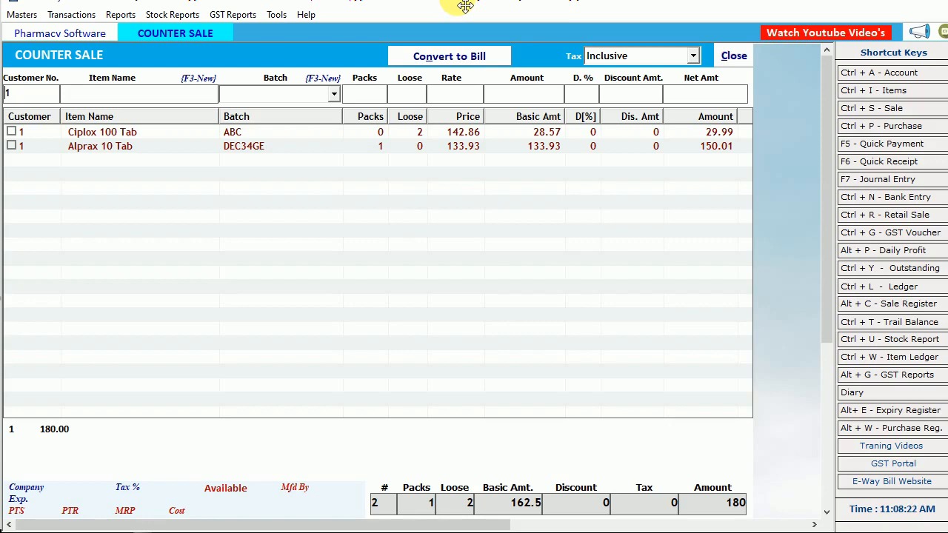
Close the counter sale, view the Retail Sale bills list and close it again
left_click(733, 57)
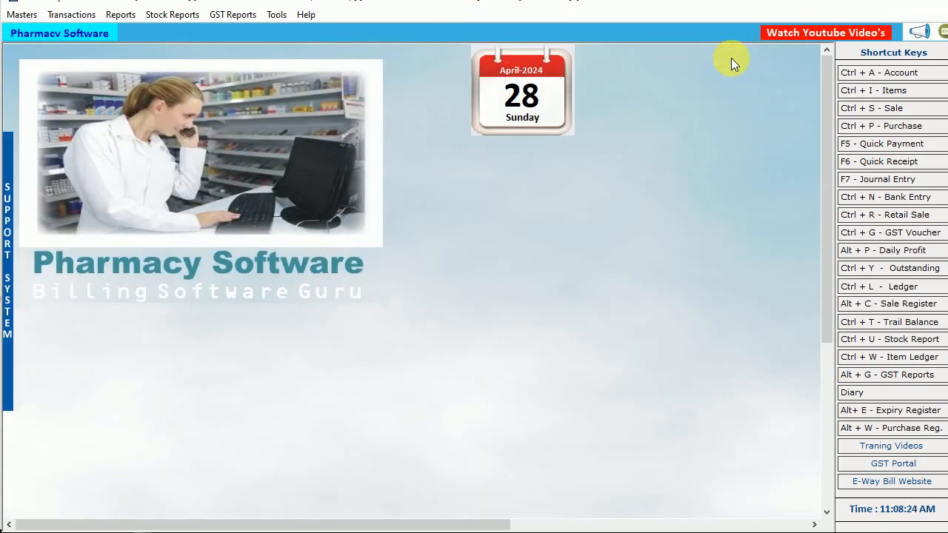
left_click(72, 15)
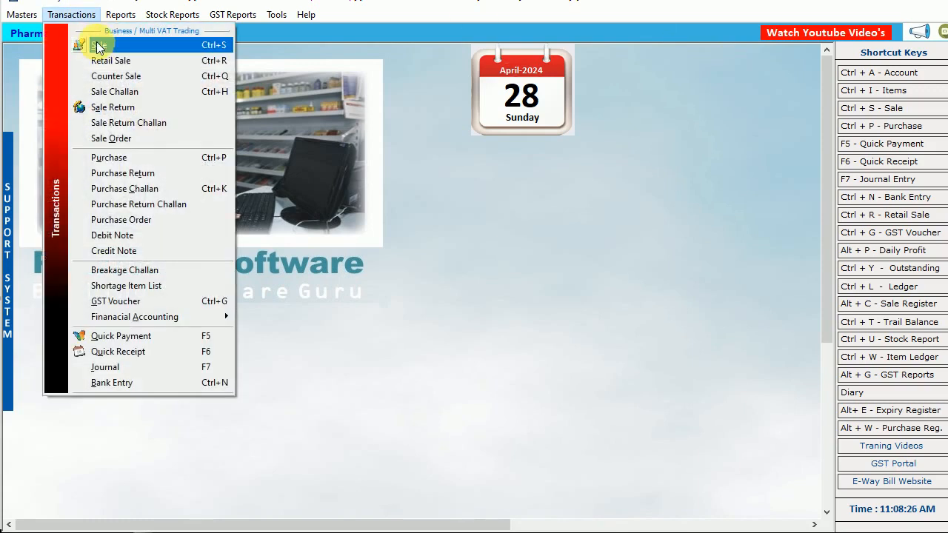
left_click(111, 60)
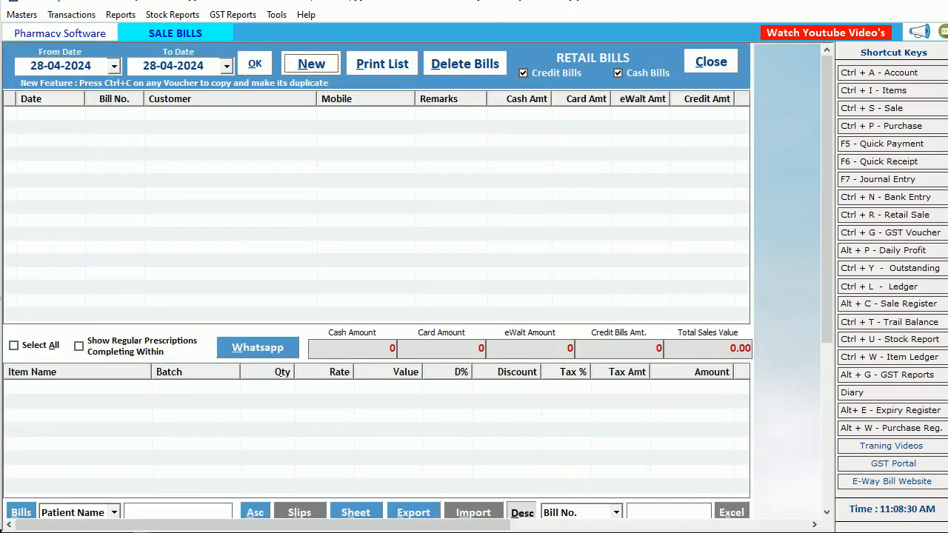
left_click(704, 61)
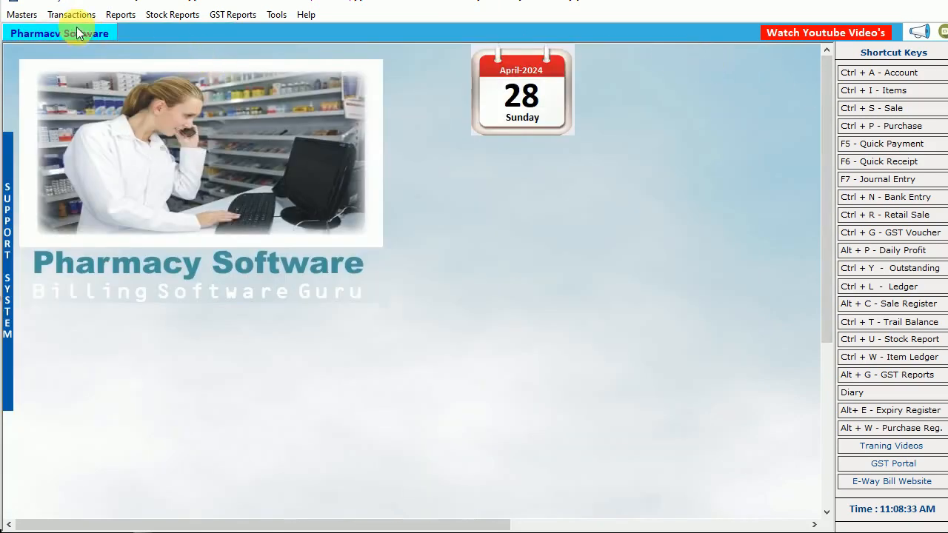
Open the Counter Sale screen and select the listed Ciplox 100 Tab and Alprax 10 Tab entries in turn
left_click(69, 15)
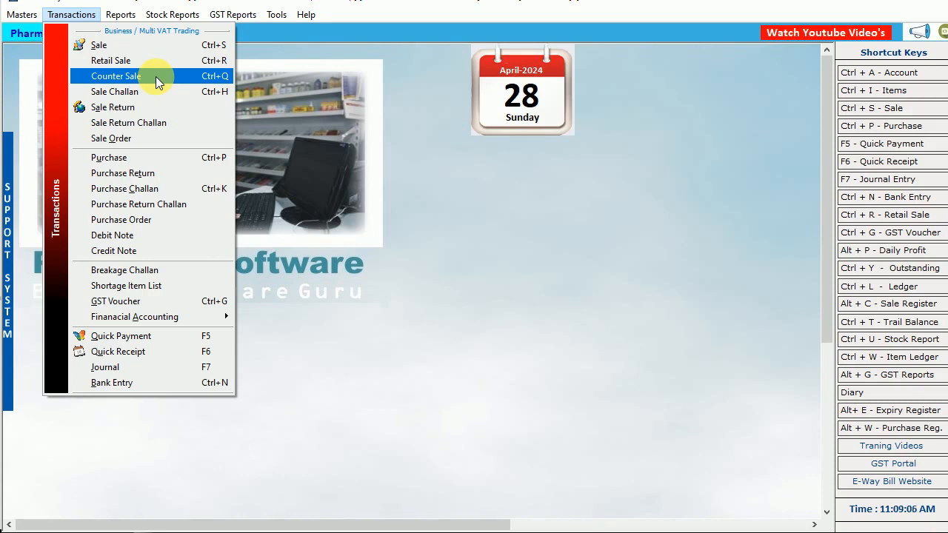
left_click(71, 15)
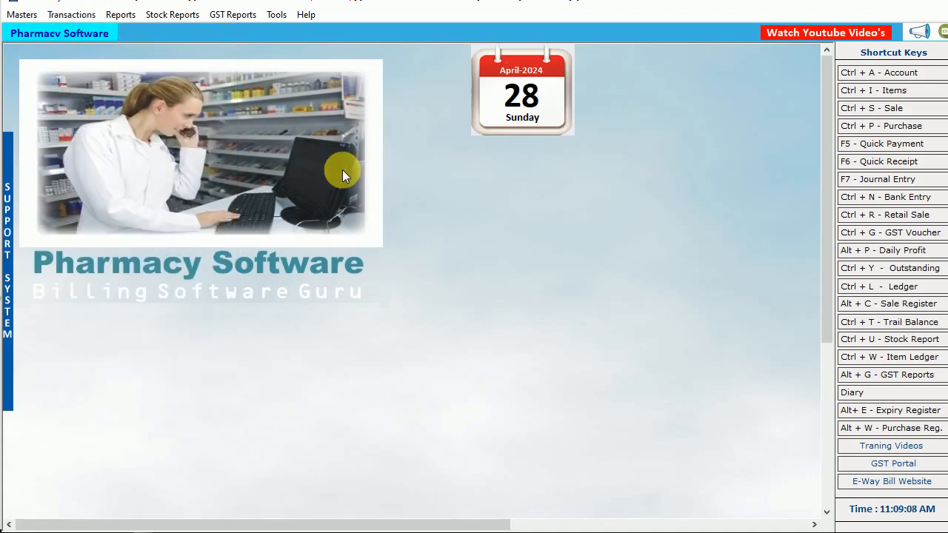
left_click(71, 15)
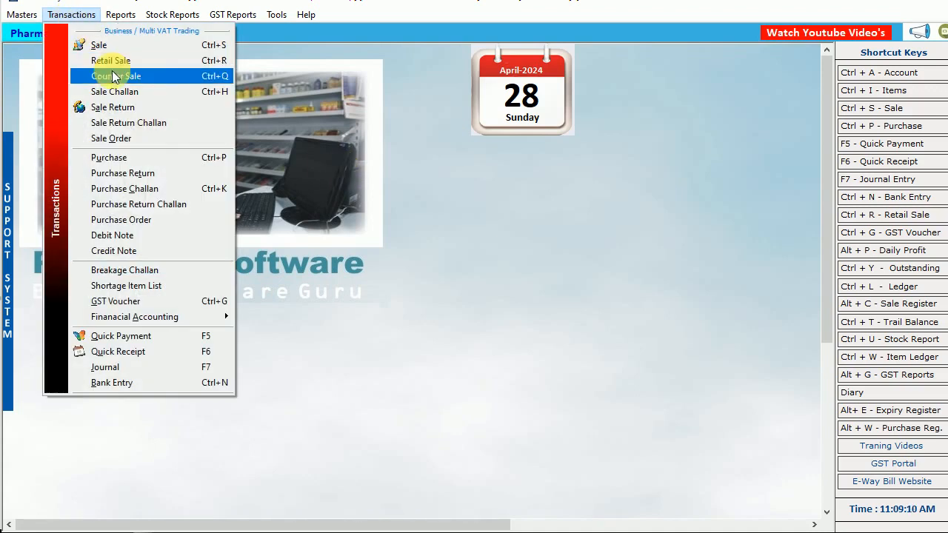
left_click(167, 77)
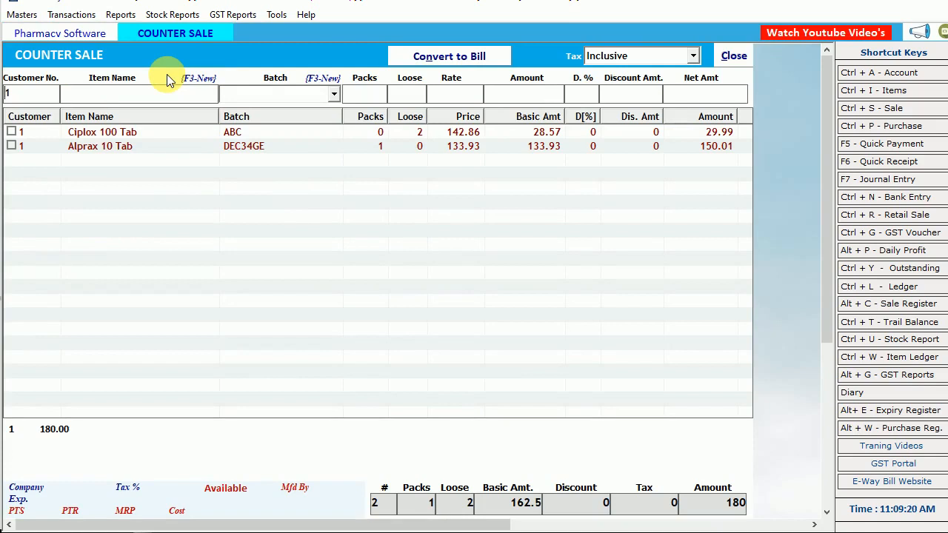
left_click(121, 132)
left_click(120, 147)
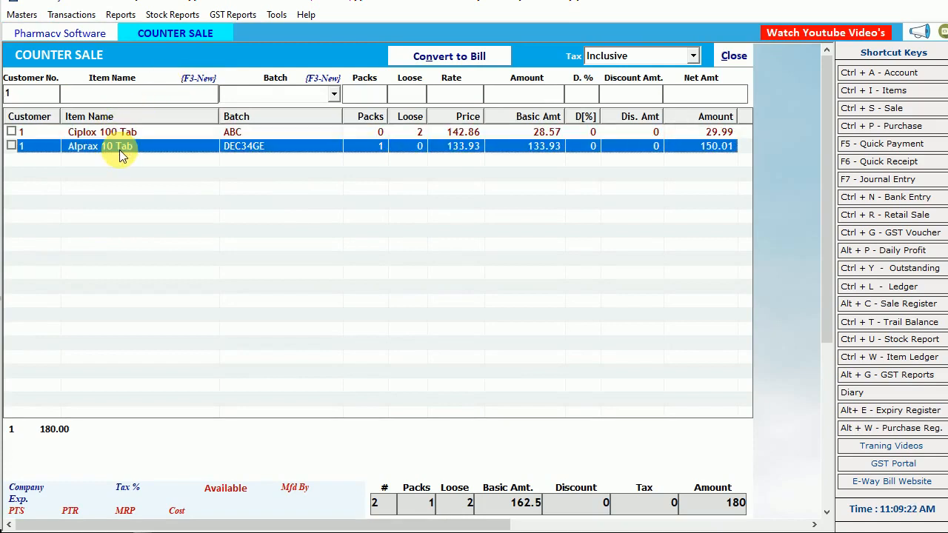
Choose Inclusive as the tax mode of the counter sale
left_click(629, 62)
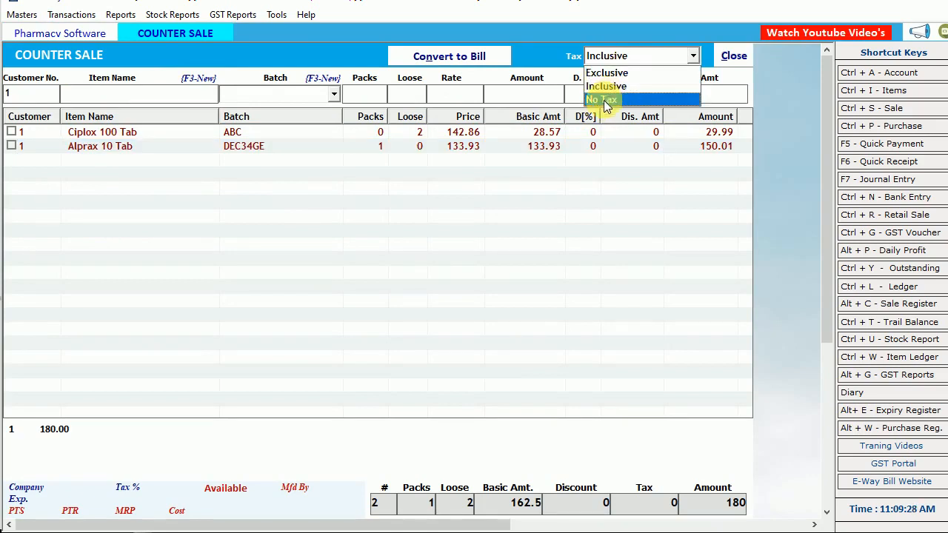
left_click(603, 88)
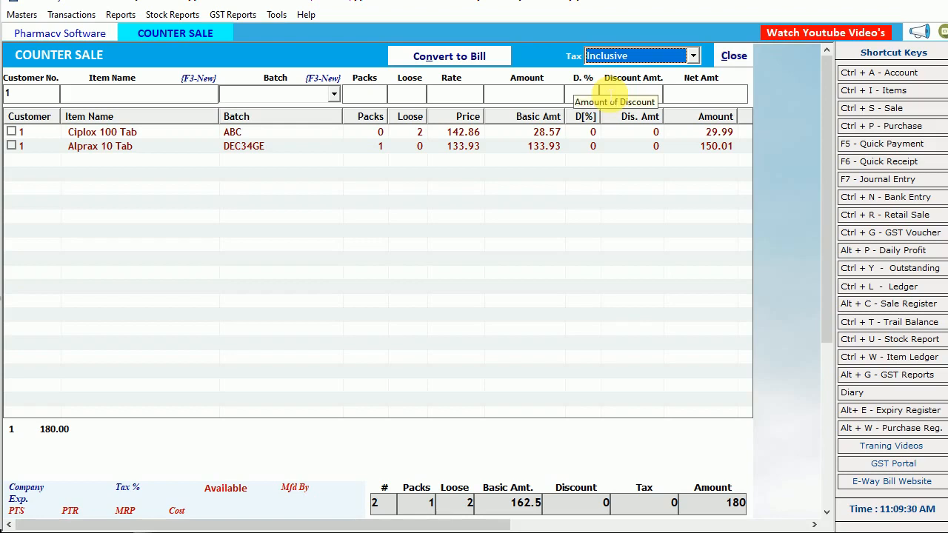
key("Return")
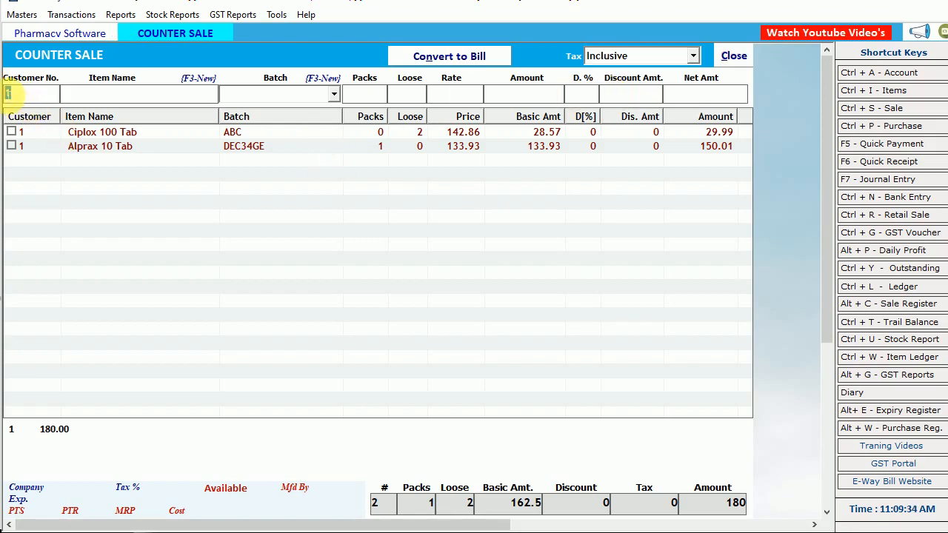
Enter customer number 1 for a new counter sale entry and choose Ciplox 500 Cap as the item
type("2")
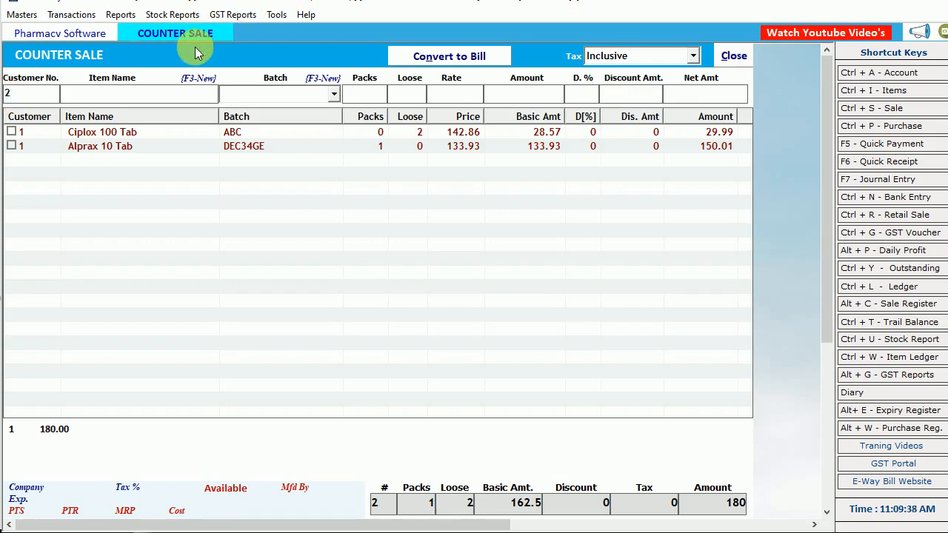
key("BackSpace")
type("1")
key("Return")
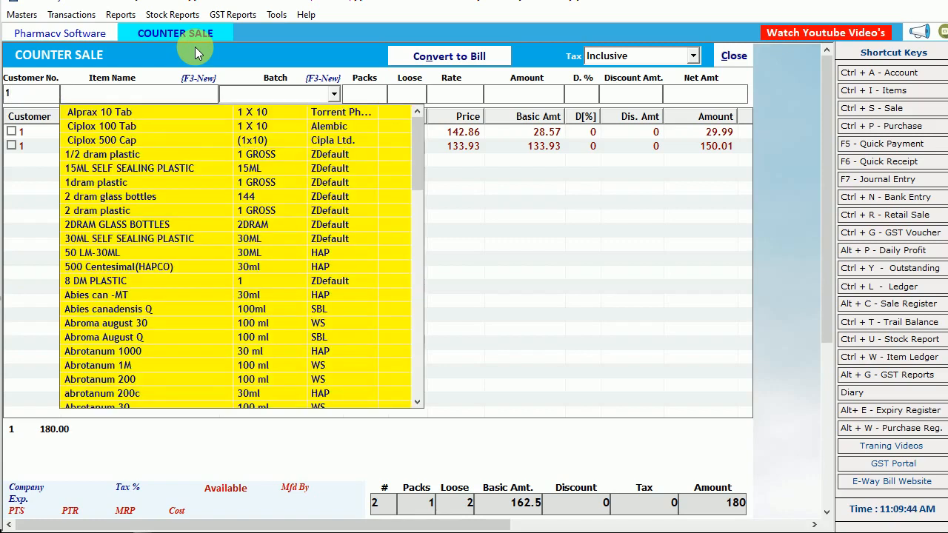
key("Down")
Compare the available batches of Ciplox 500 Cap and choose batch NEW123
key("Down")
key("Down")
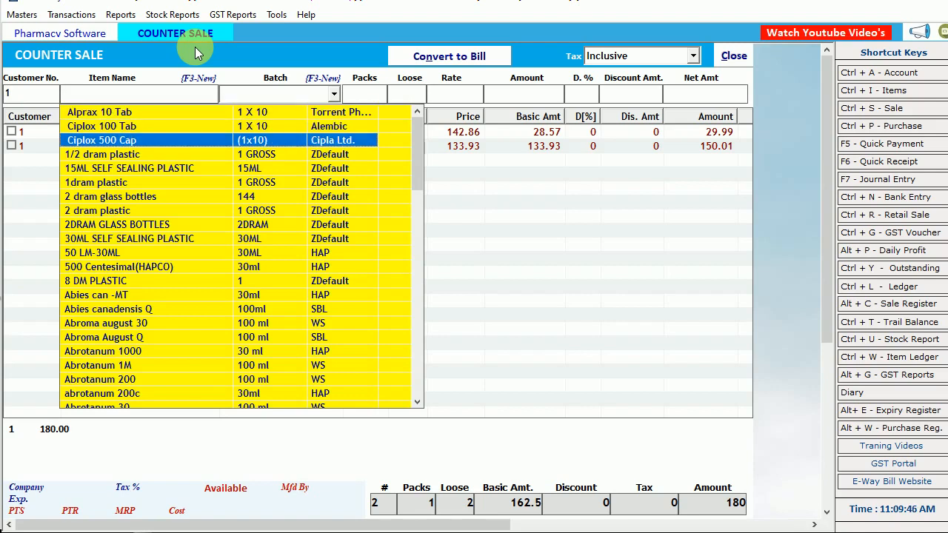
key("Return")
key("Down")
key("Down")
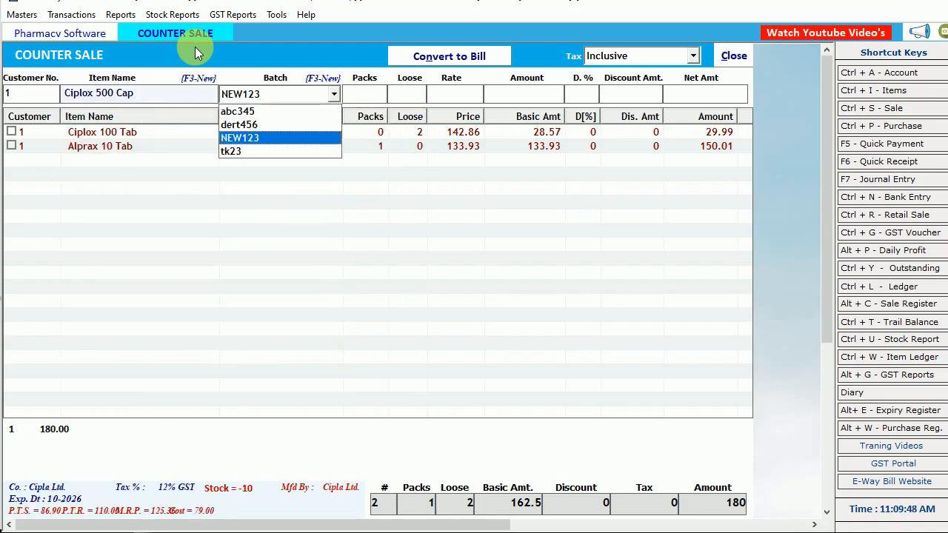
key("Up")
key("Up")
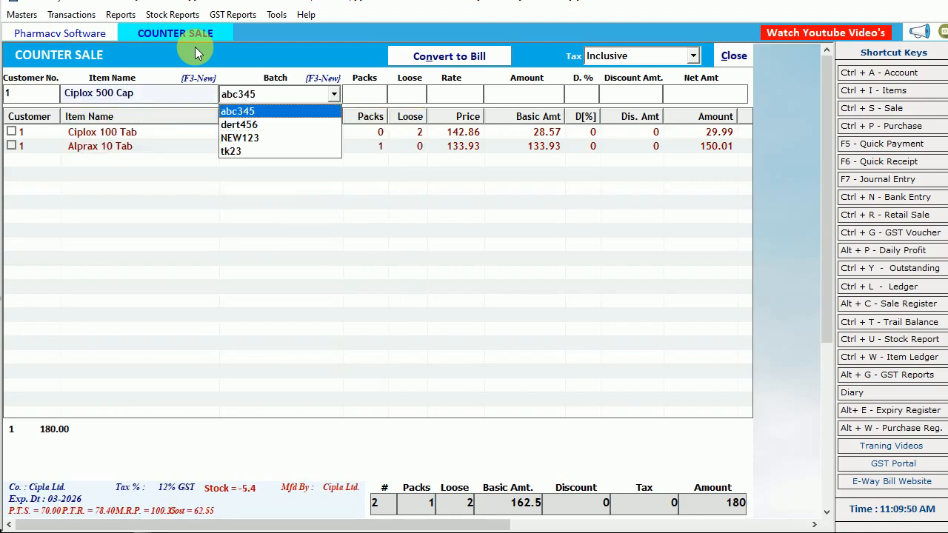
key("Down")
key("Down")
key("Down")
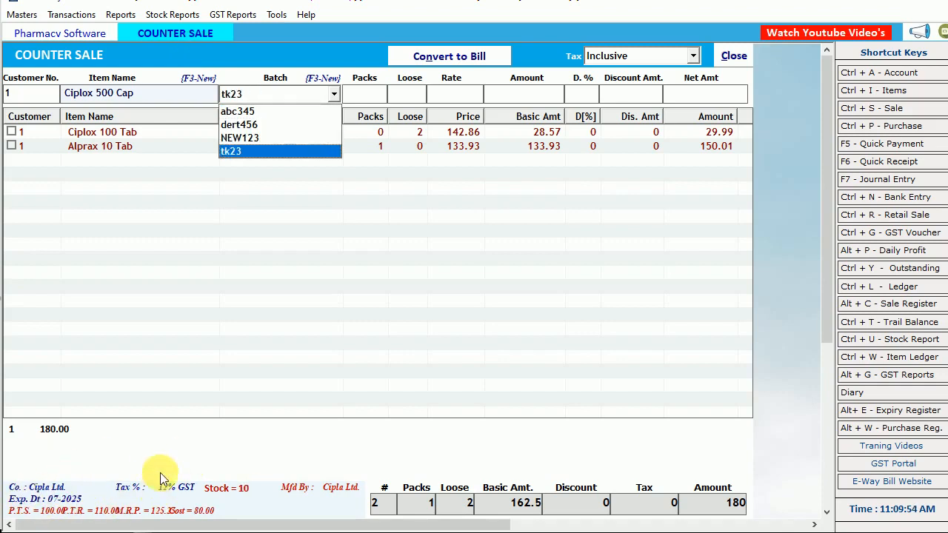
key("Up")
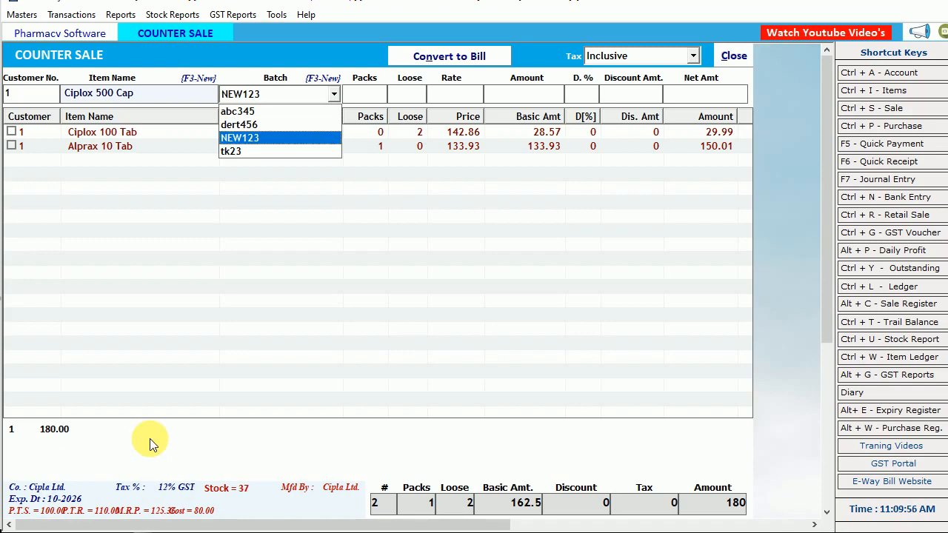
key("Return")
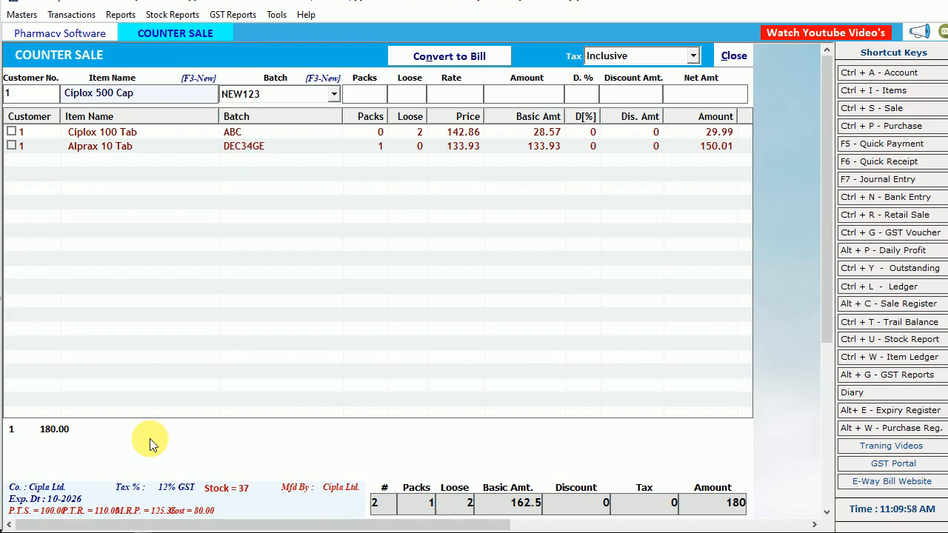
Enter 1 pack at a net price of 125.36 without discount and add the entry to the counter sale
type("1")
key("Return")
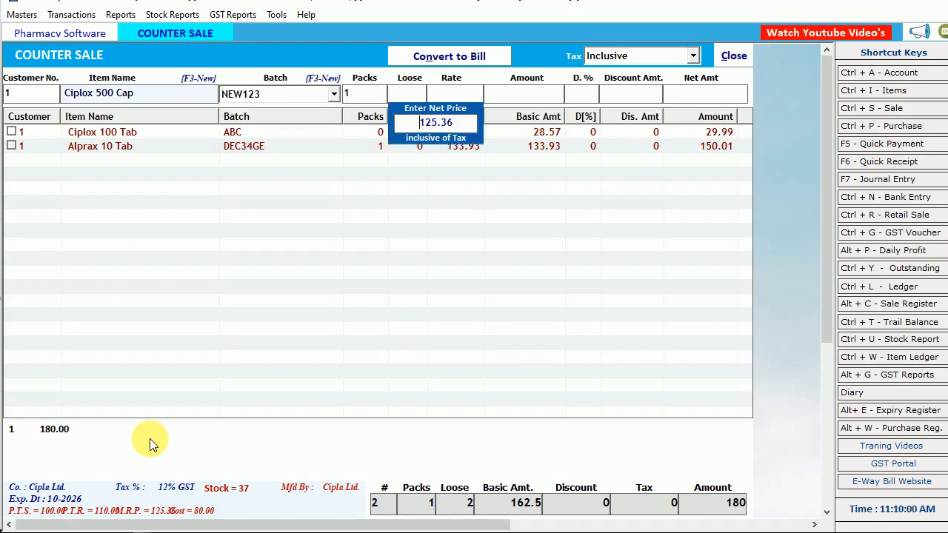
key("Return")
key("Return")
key("Return")
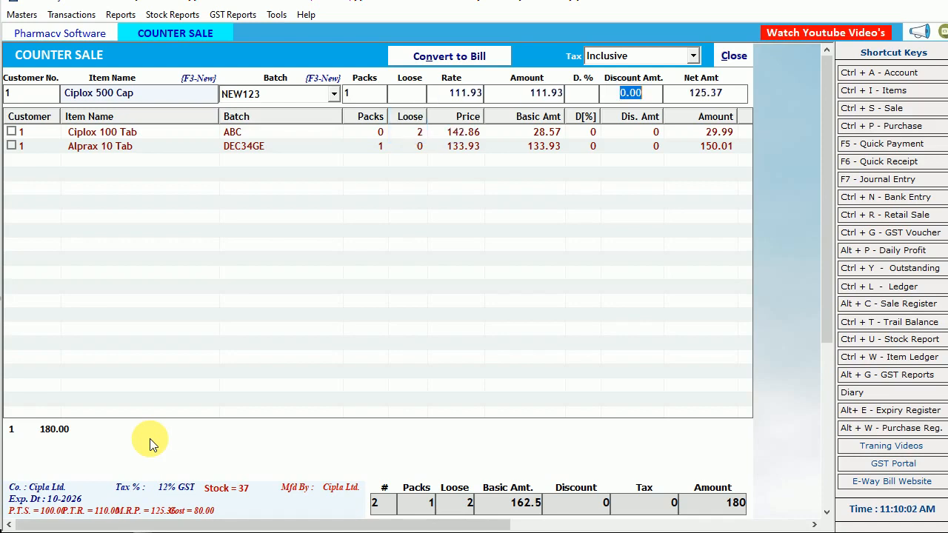
key("Return")
key("Return")
Add 2 loose units of Ciplox 500 Cap from batch dert456 at a pack net price of 125.36 for customer 1
key("Return")
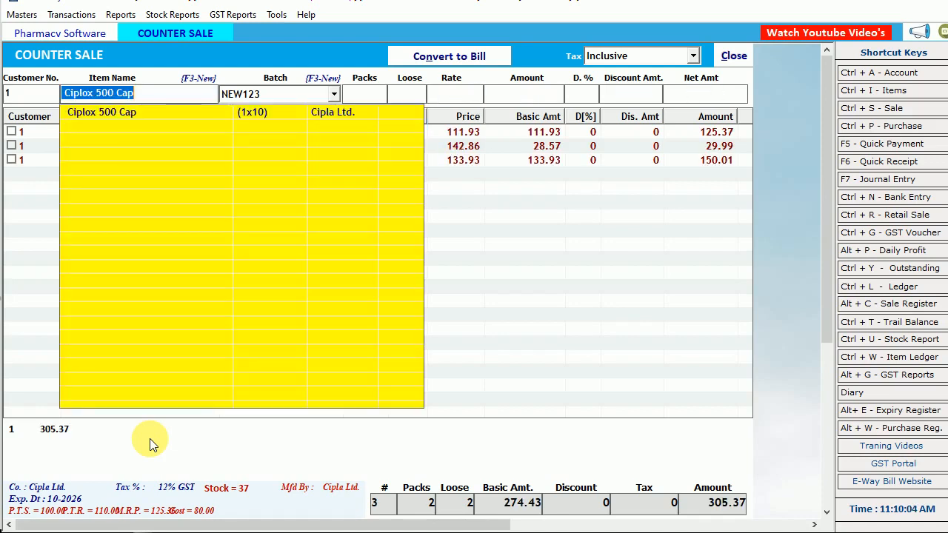
key("Return")
key("Down")
key("Return")
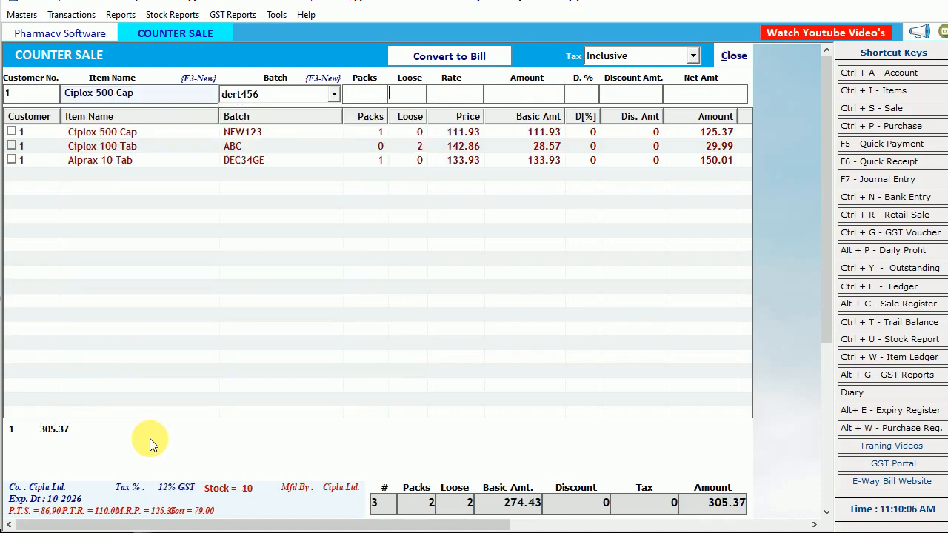
key("Return")
type("2")
key("Return")
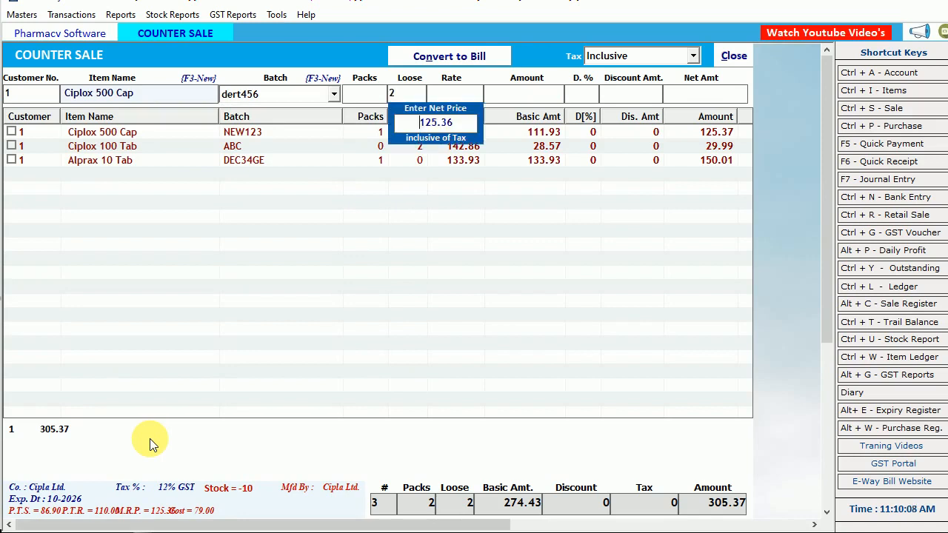
key("Return")
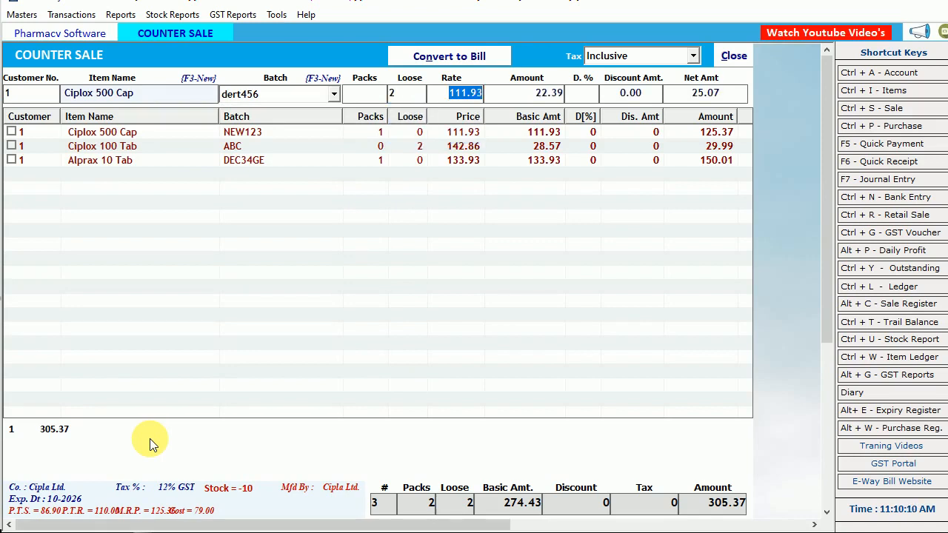
key("Return")
key("Return")
key("Return")
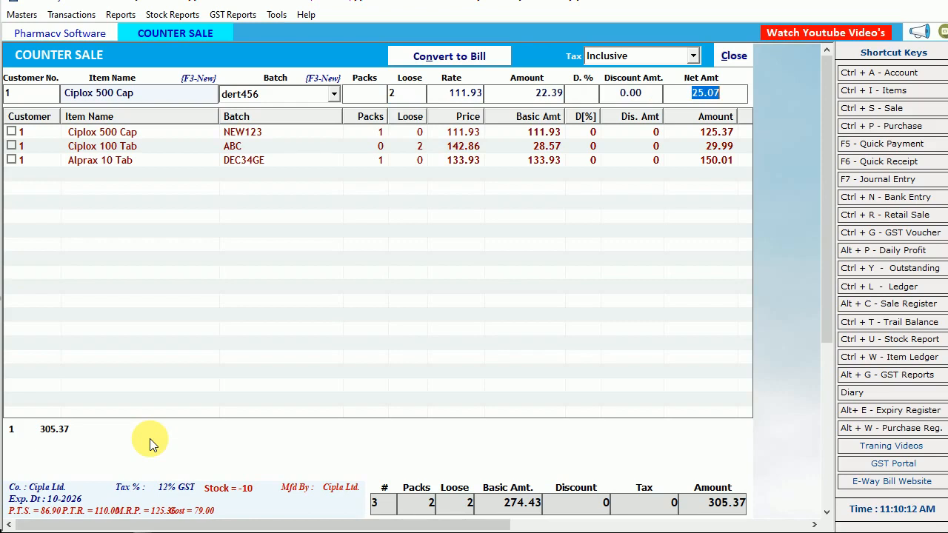
key("Return")
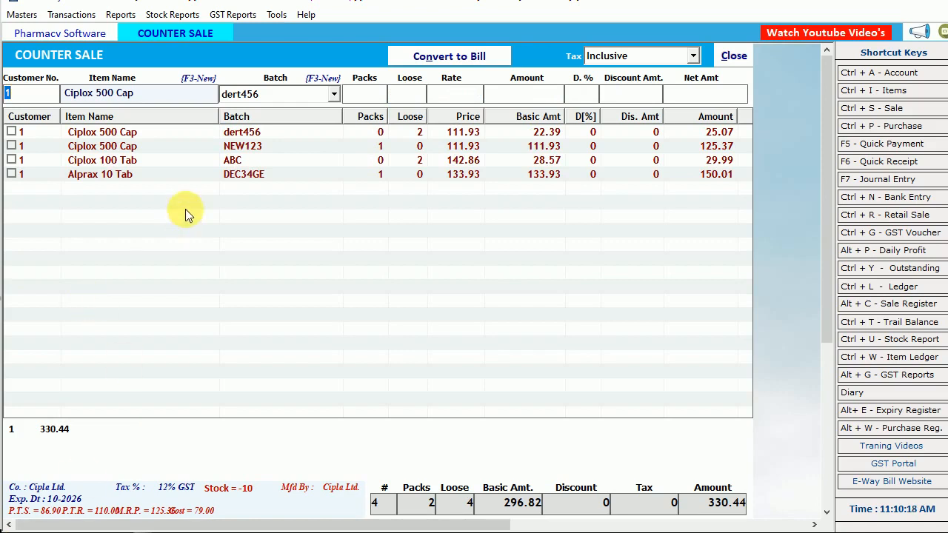
Add 1 pack of Cactus grand - MT from batch d266 to the counter sale of customer 1
key("Return")
type("c")
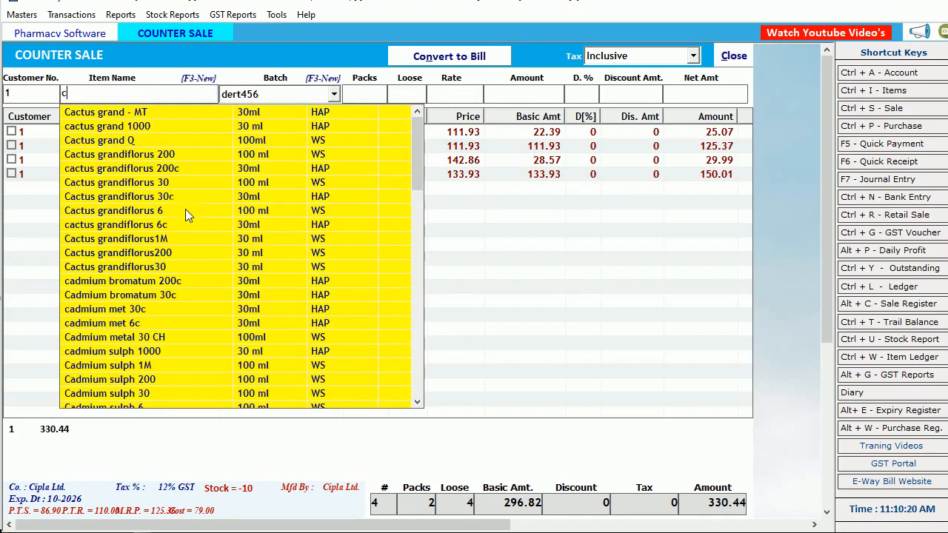
key("Down")
key("Return")
key("Return")
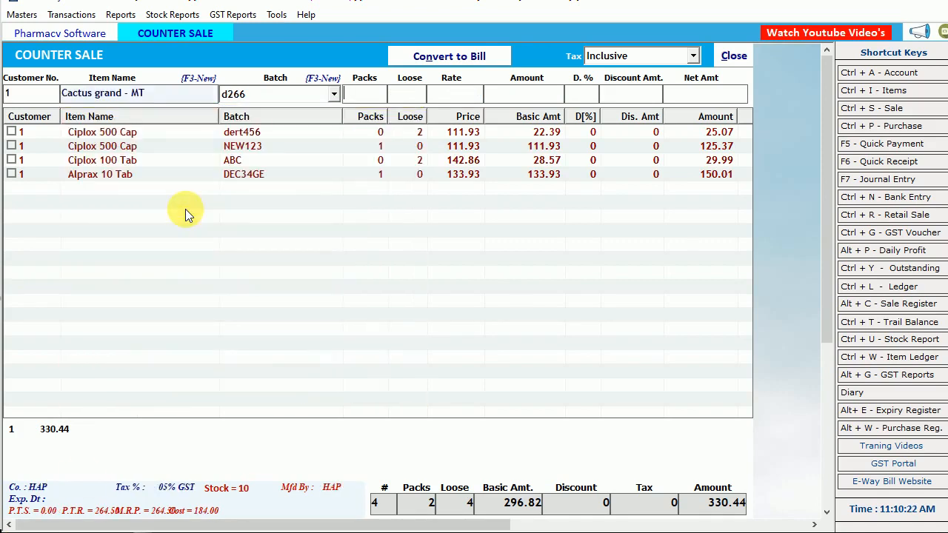
type("1")
key("Return")
key("Return")
key("Return")
key("Return")
key("Return")
key("Return")
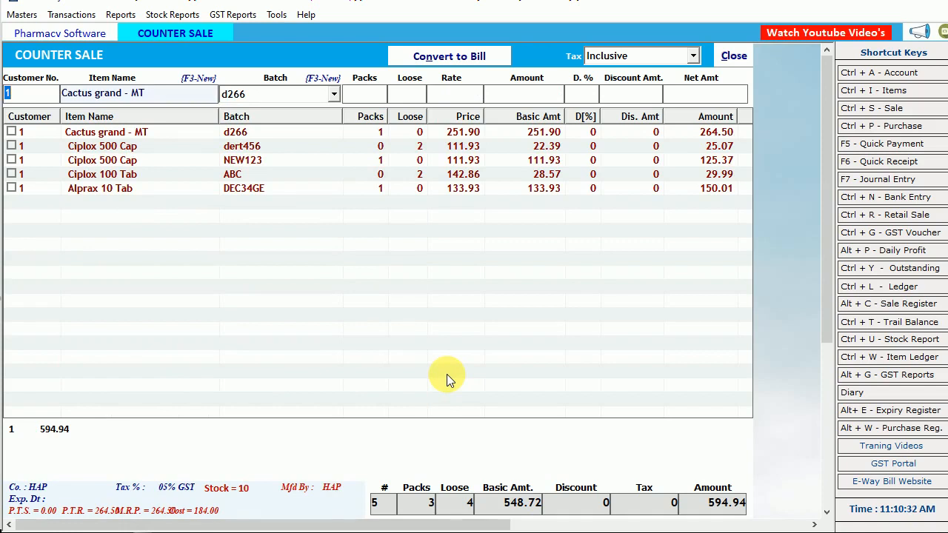
Close the counter sale and reopen it from the transactions
left_click(732, 56)
left_click(71, 14)
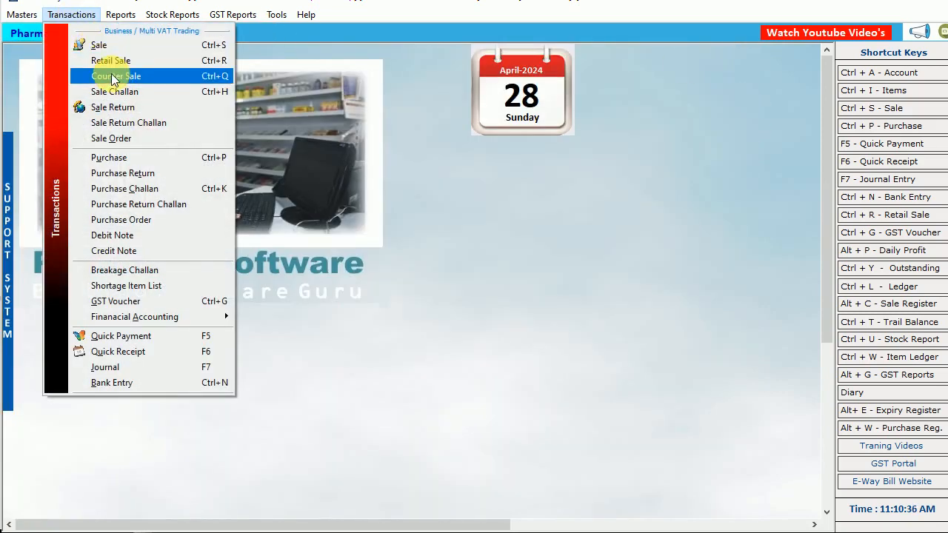
left_click(115, 77)
Mark all five entries of customer 1 and convert them to a retail sale bill
left_click(11, 132)
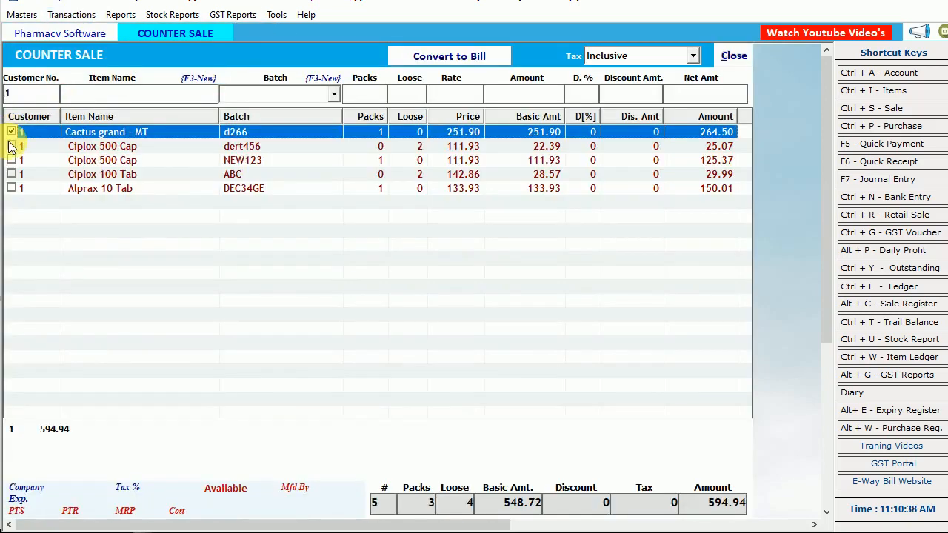
left_click(11, 160)
left_click(11, 174)
left_click(11, 189)
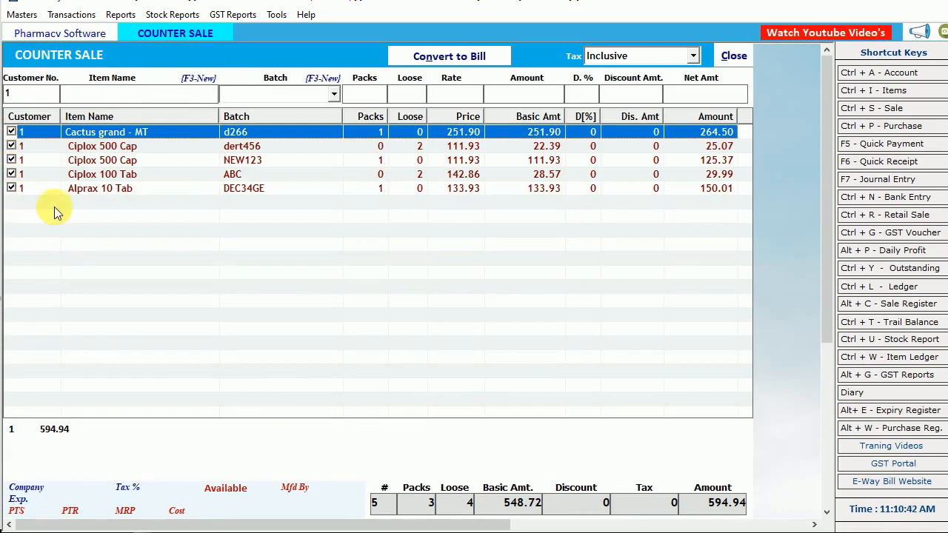
left_click(462, 54)
left_click(457, 57)
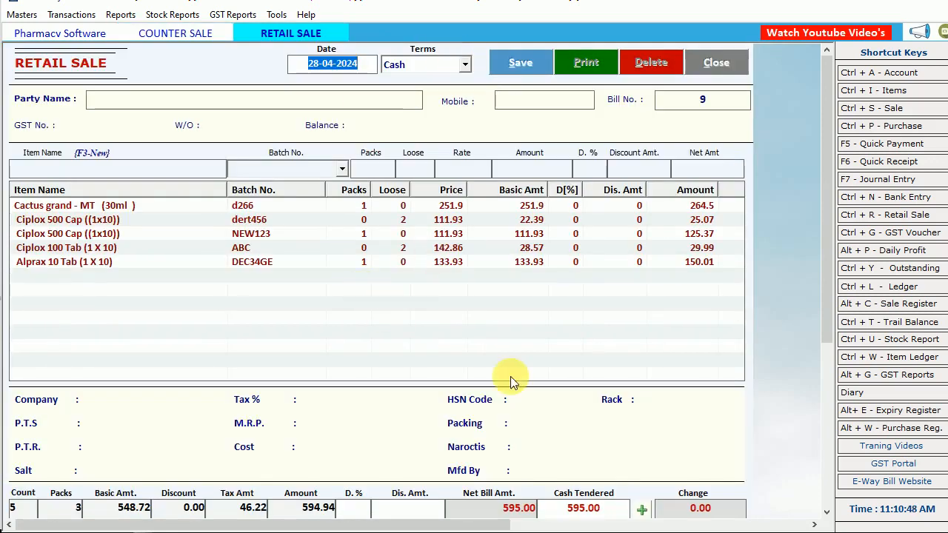
Save the retail sale bill with Cash as terms and party, decline printing, and close the retail sale
left_click(569, 508)
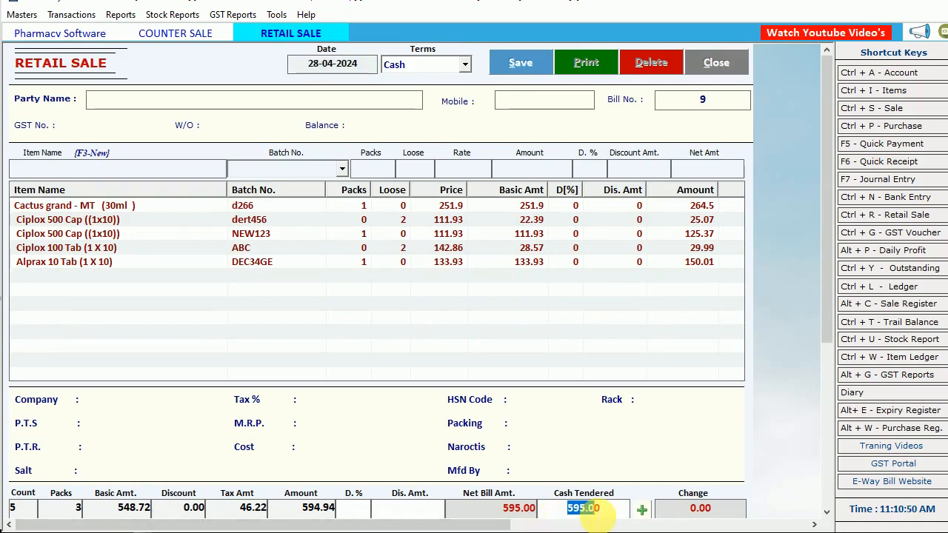
left_click(409, 66)
left_click(409, 65)
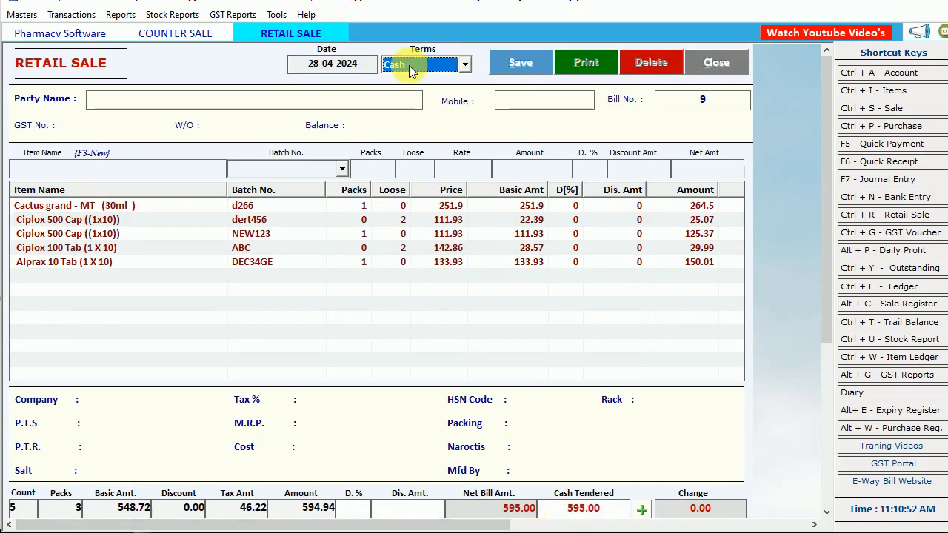
key("Return")
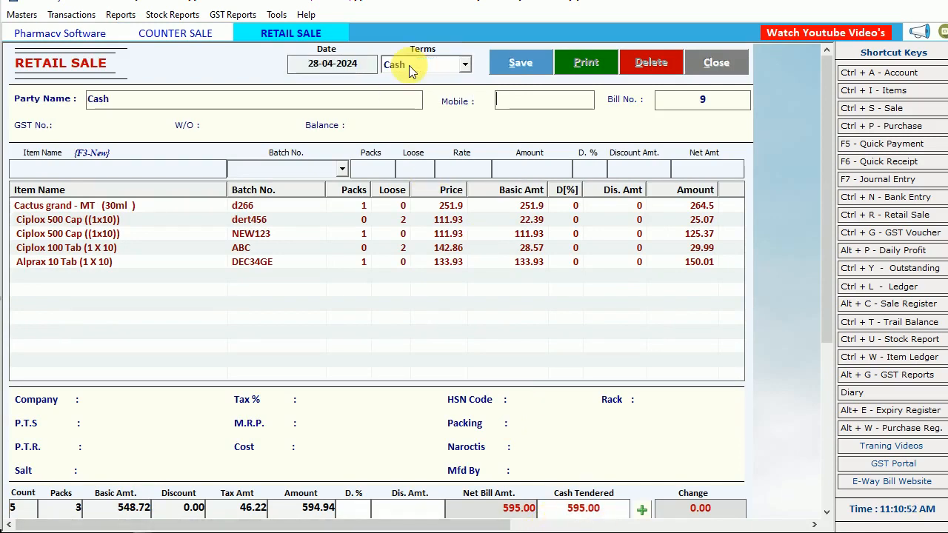
left_click(526, 64)
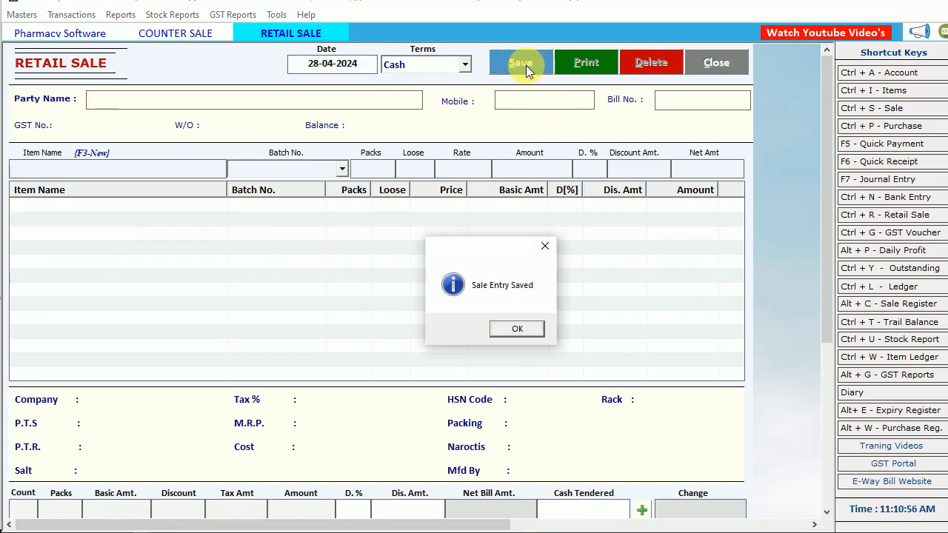
left_click(518, 328)
left_click(518, 328)
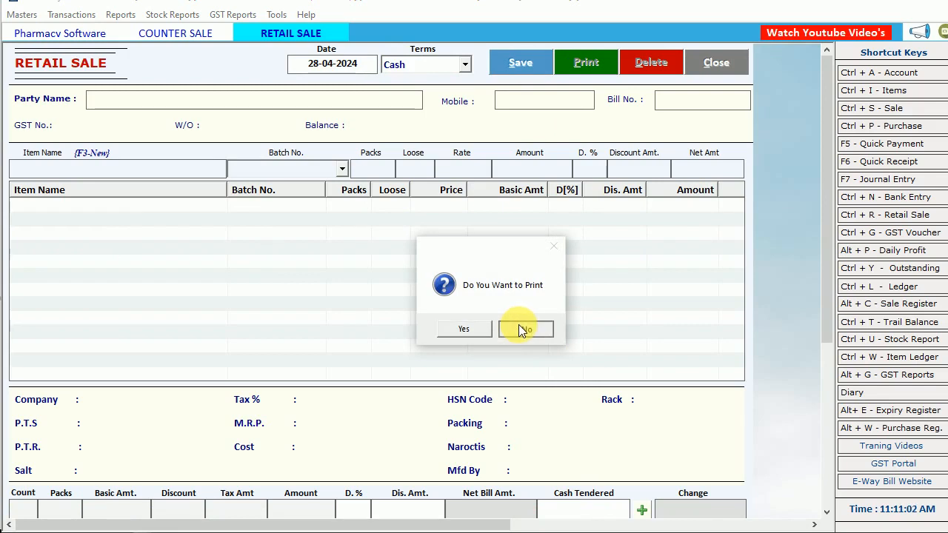
left_click(522, 330)
left_click(715, 64)
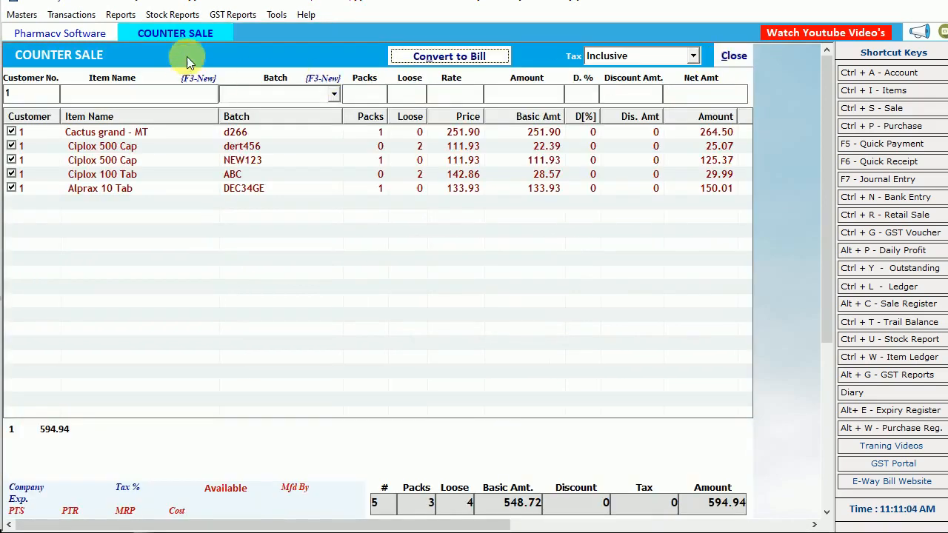
Close and reopen the counter sale to check its entry list after the bill conversion
left_click(732, 53)
left_click(74, 14)
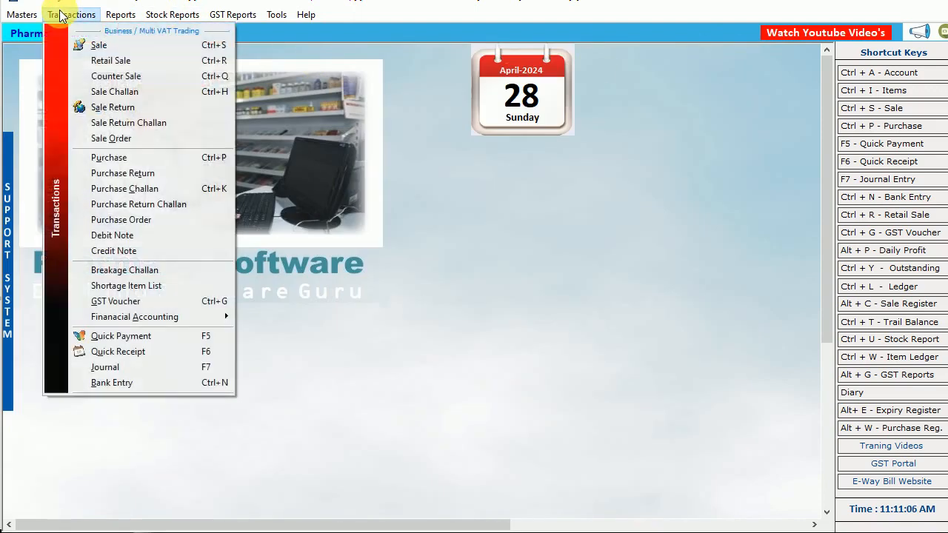
left_click(133, 77)
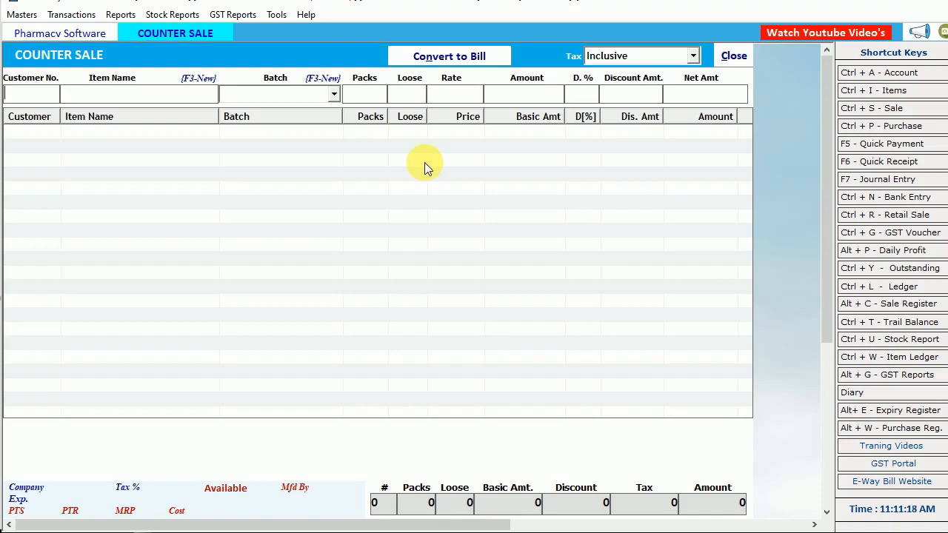
left_click(733, 56)
left_click(71, 15)
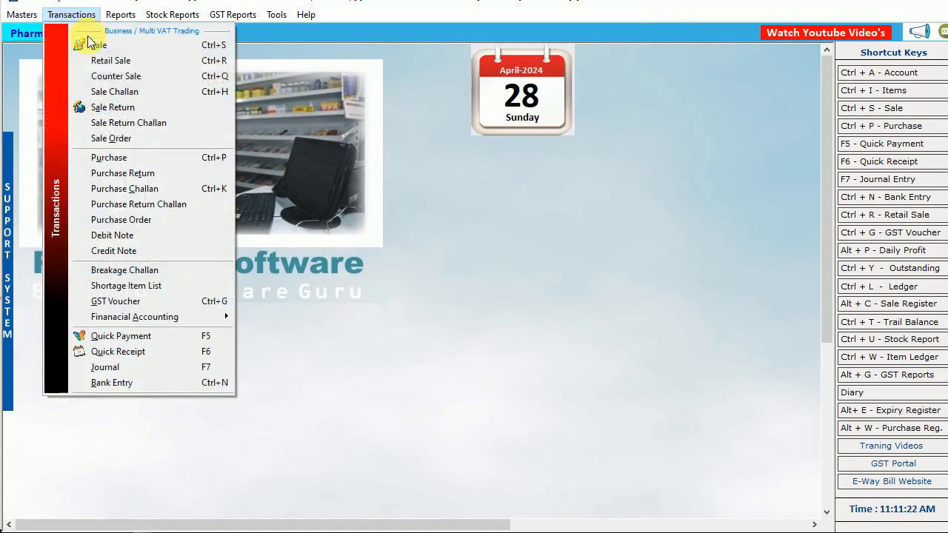
left_click(332, 109)
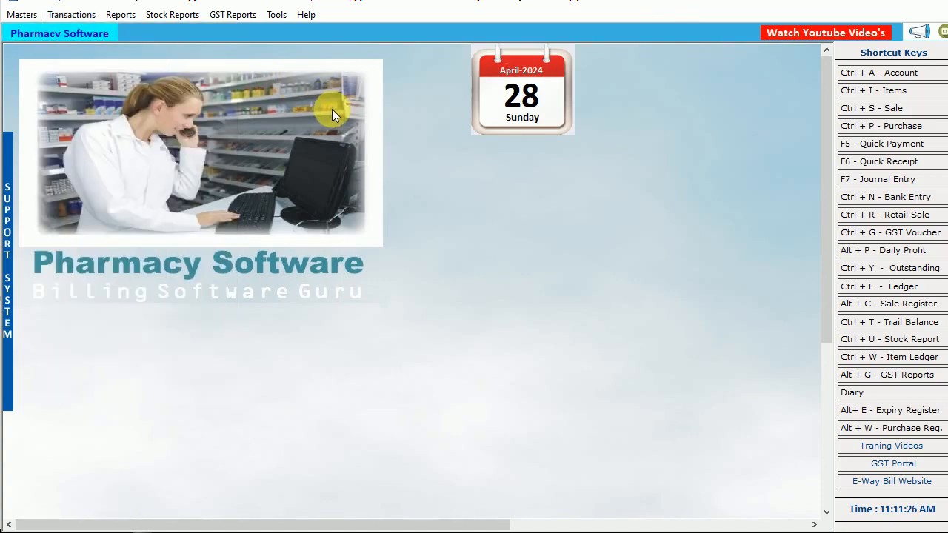
left_click(71, 14)
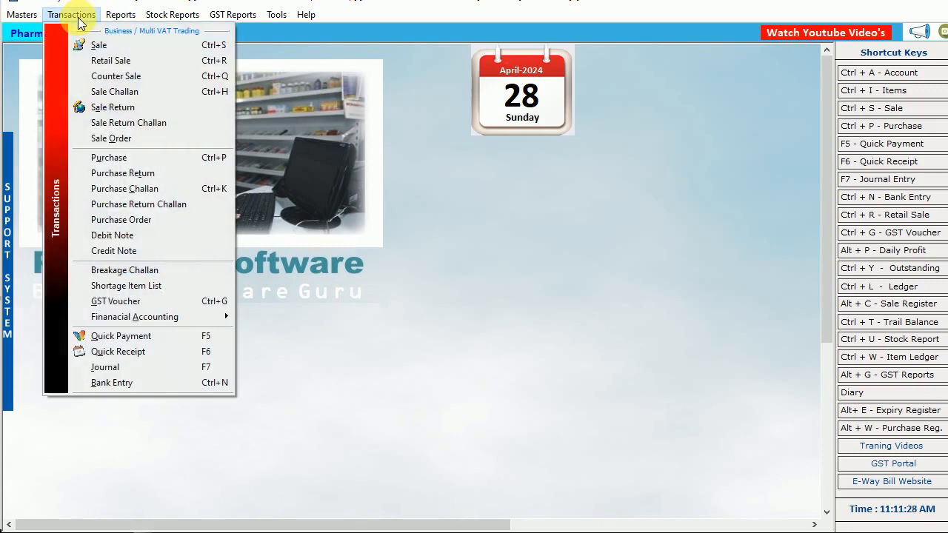
left_click(388, 213)
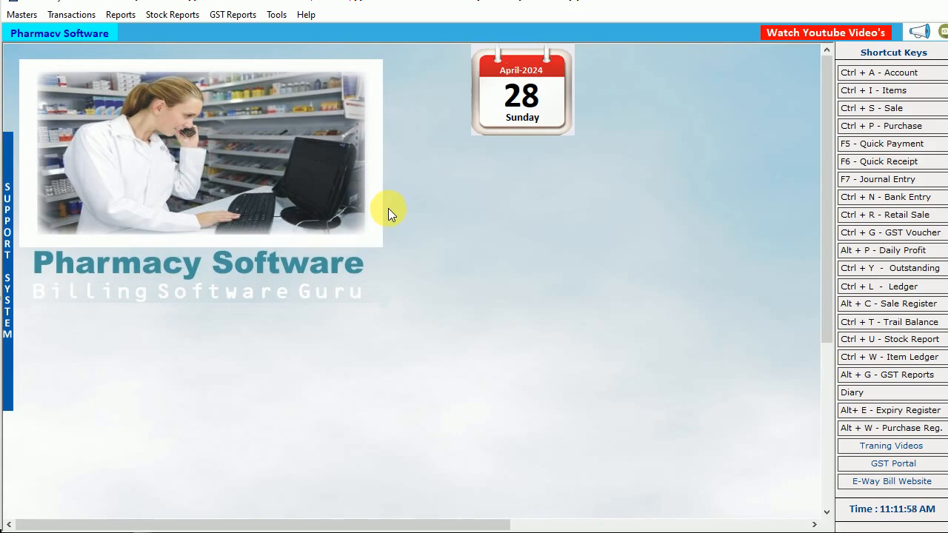
left_click(64, 16)
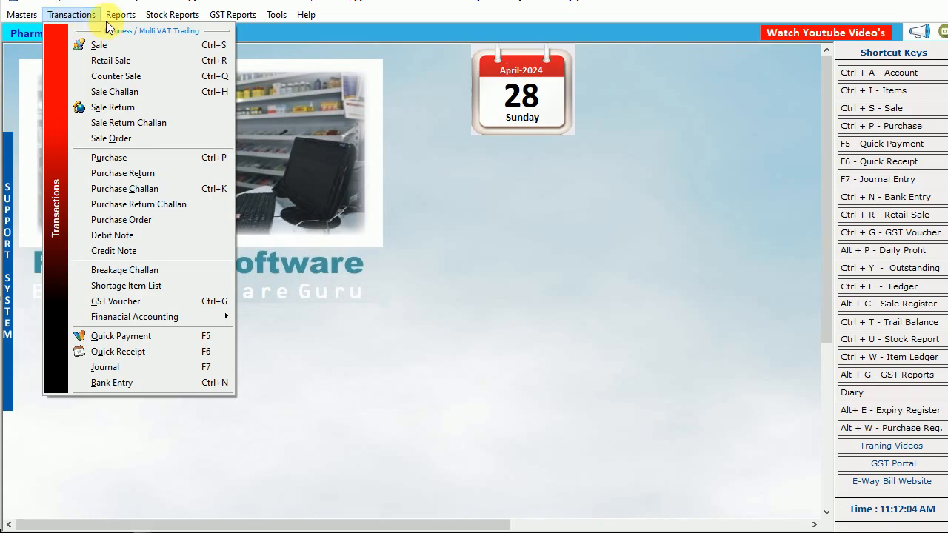
mouse_move(162, 17)
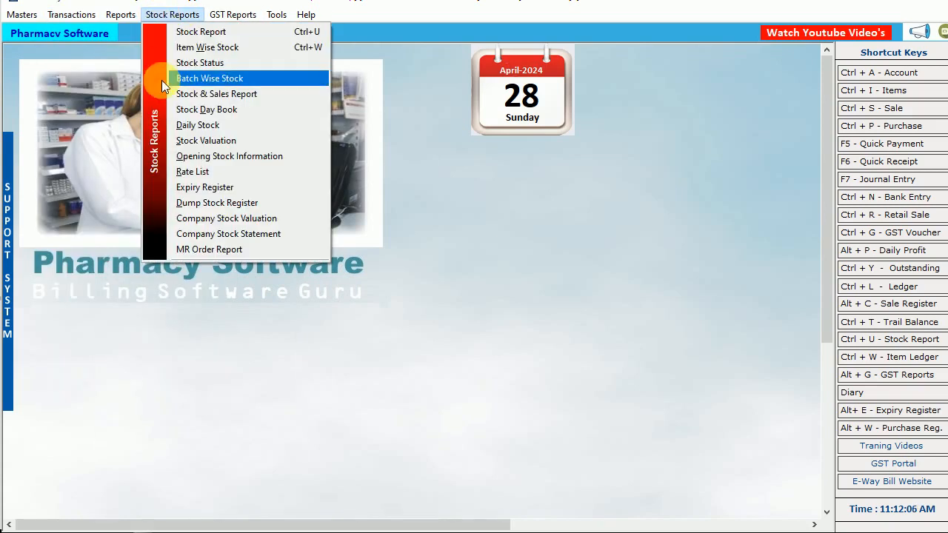
mouse_move(109, 18)
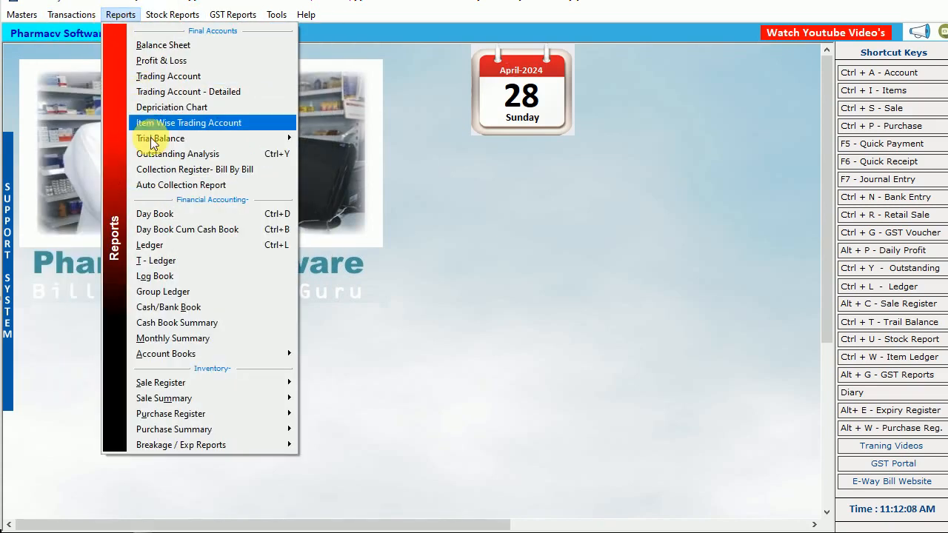
mouse_move(64, 6)
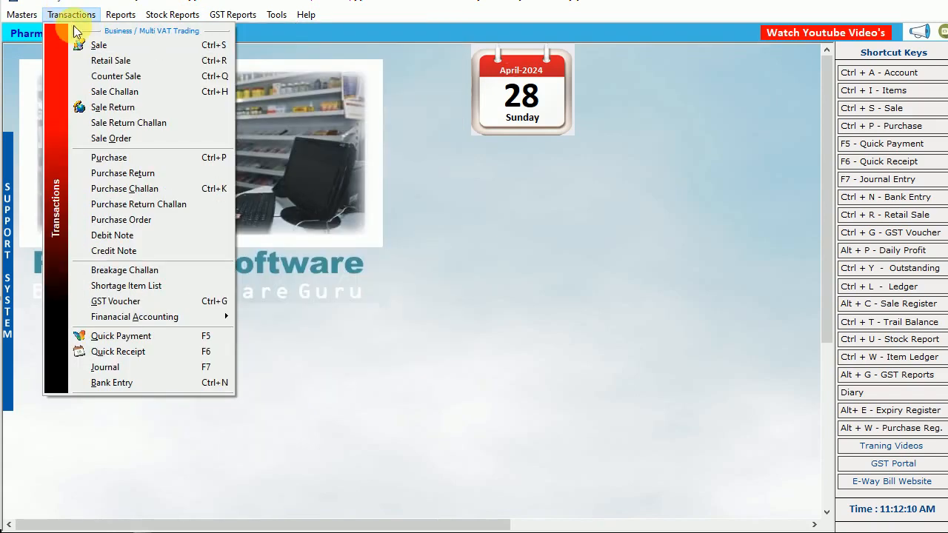
left_click(474, 190)
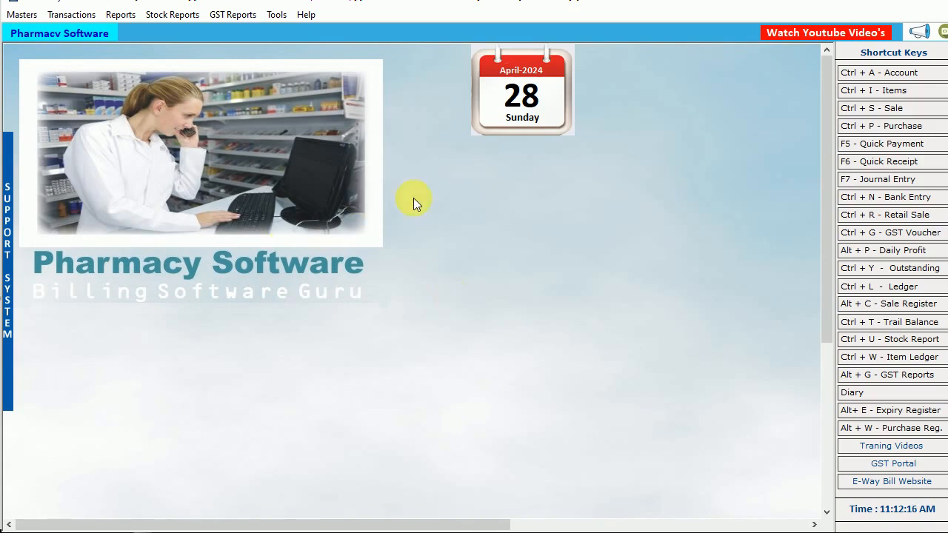
View the list of YouTube video links and close it
left_click(815, 36)
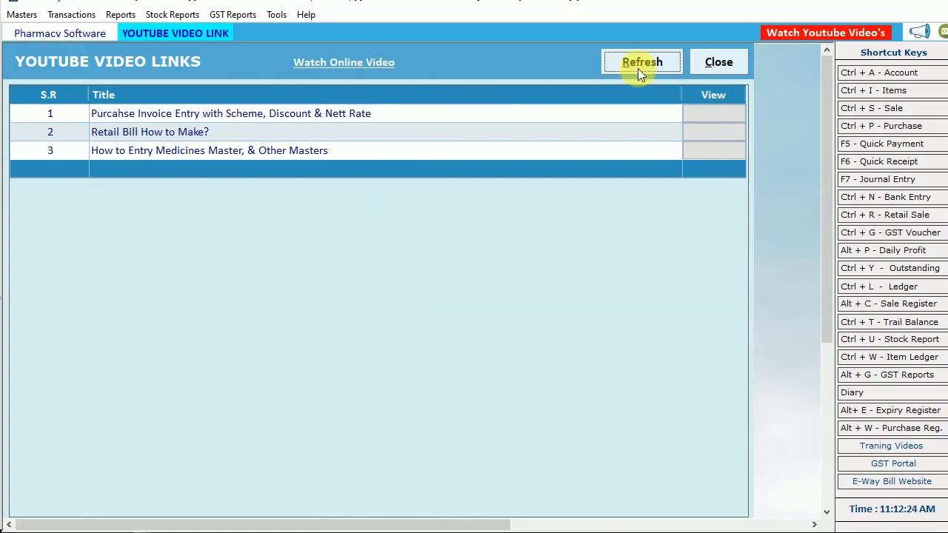
left_click(707, 62)
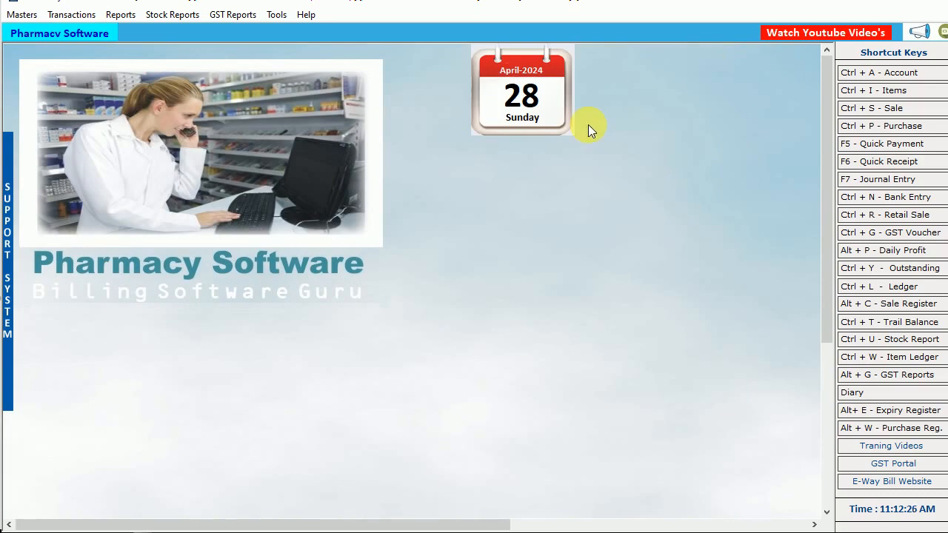